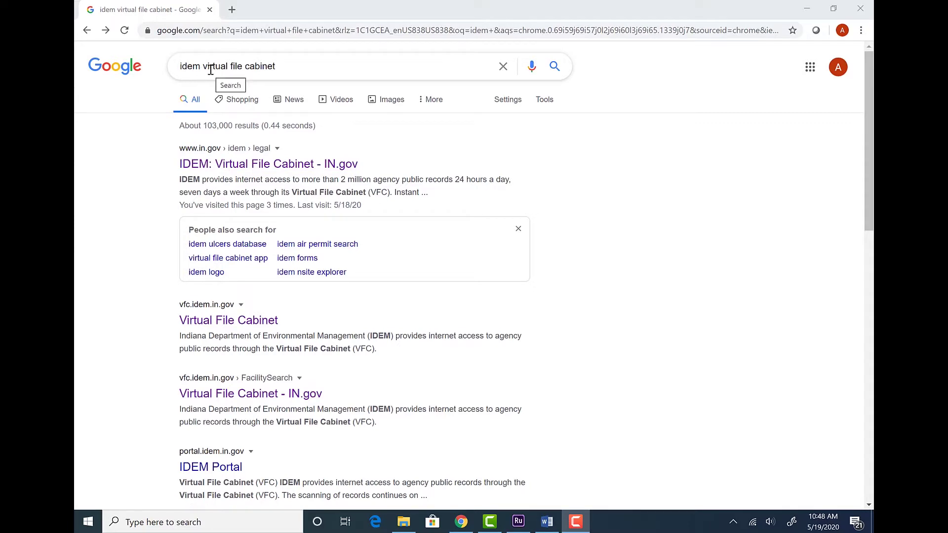
Step: Open IDEM's Virtual File Cabinet from the Google results and go to its Facility Search page
click(230, 170)
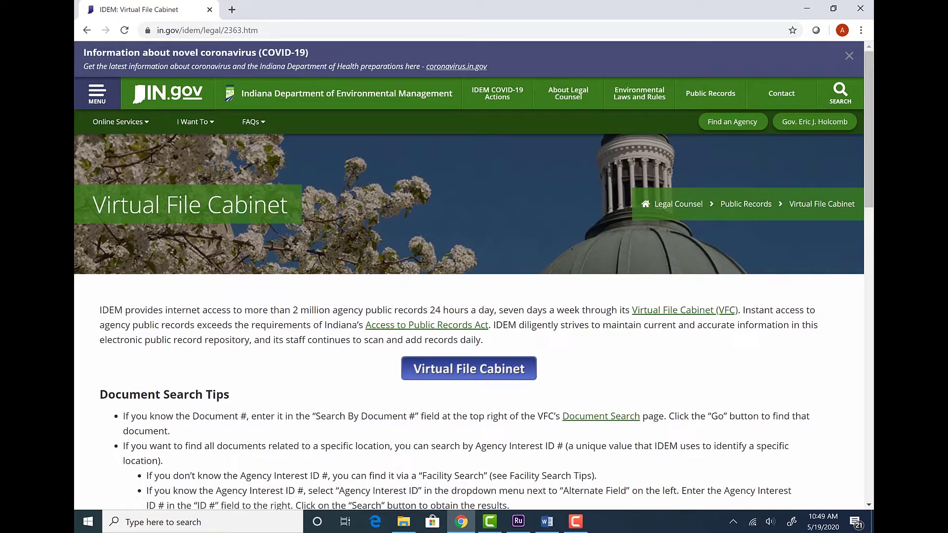
click(464, 370)
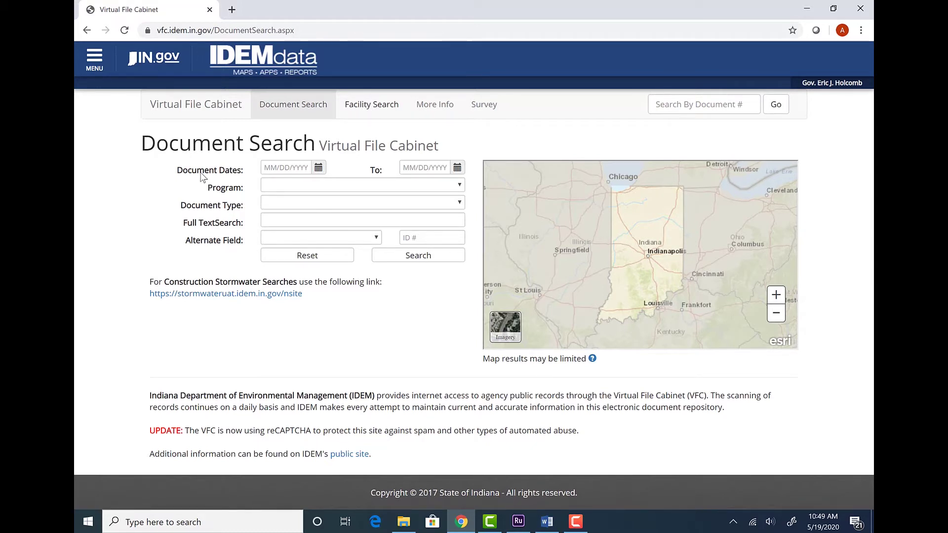
click(366, 108)
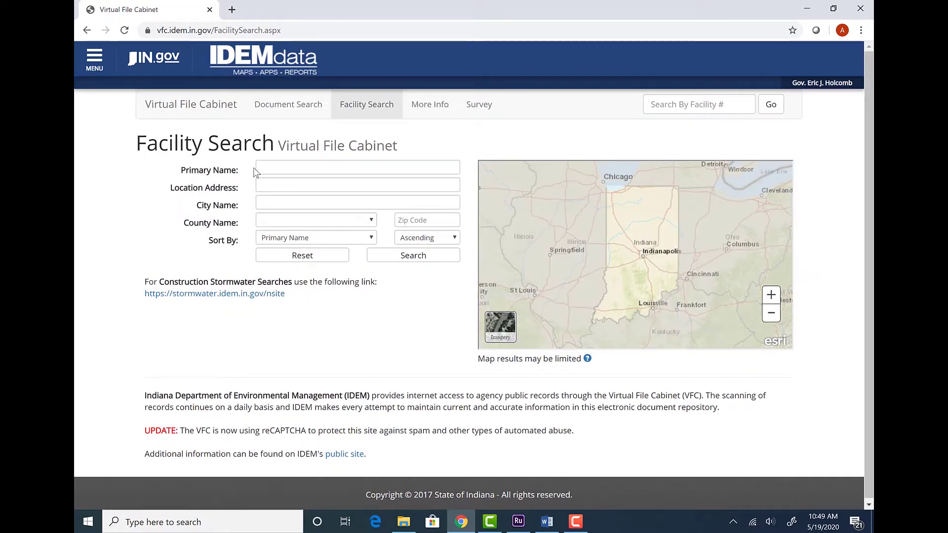
Step: Enter evansville as the city name for the facility search
click(283, 185)
click(227, 217)
click(262, 201)
text(Evan)
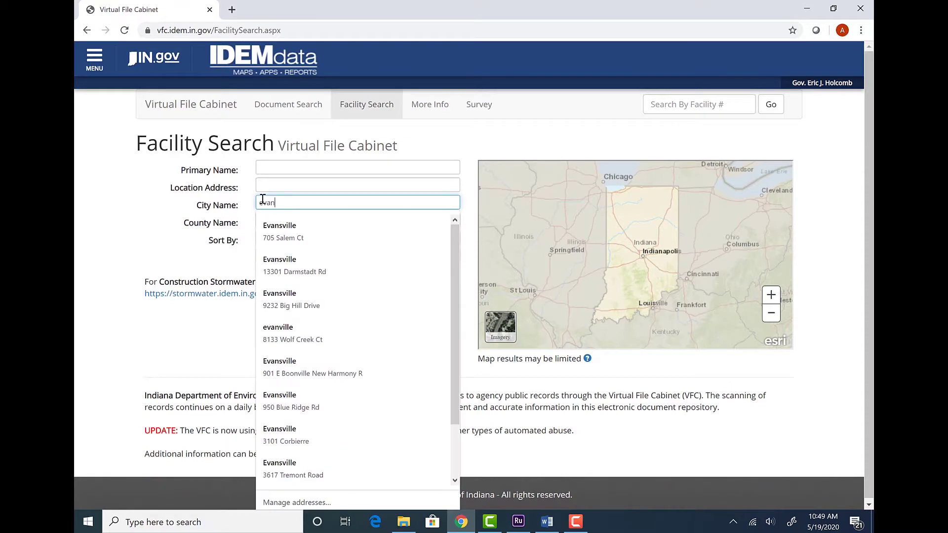
text(sville)
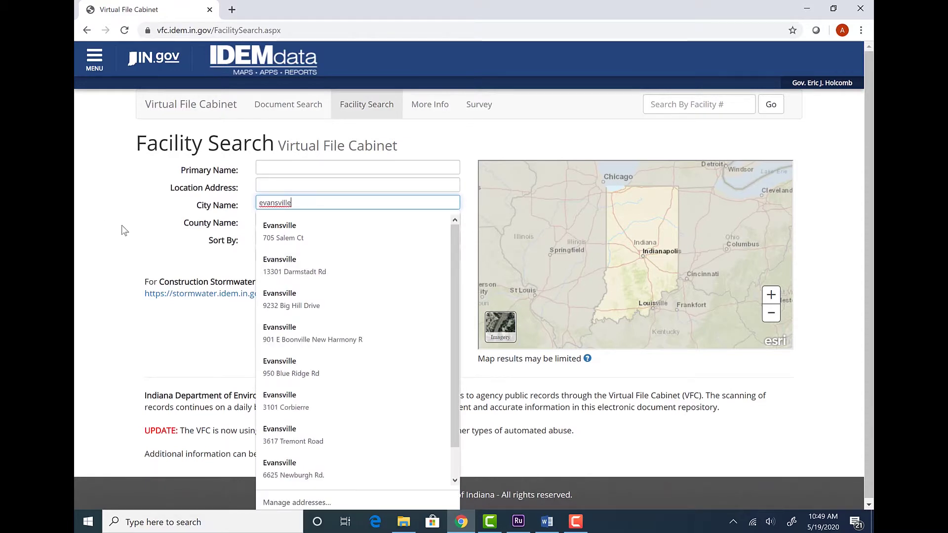
click(125, 228)
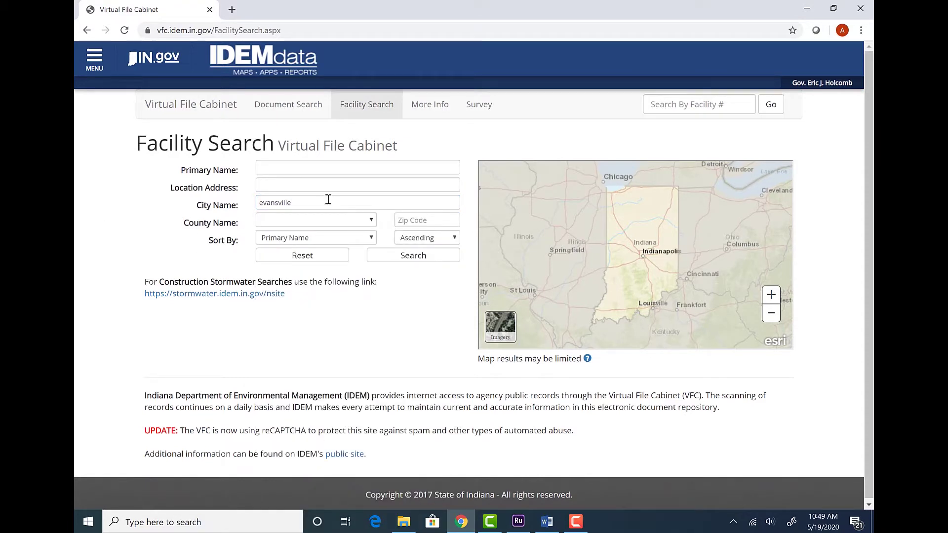
Step: Search for Evansville facilities with the location address "lloyd expressway" and examine the result's surroundings on the map
click(289, 186)
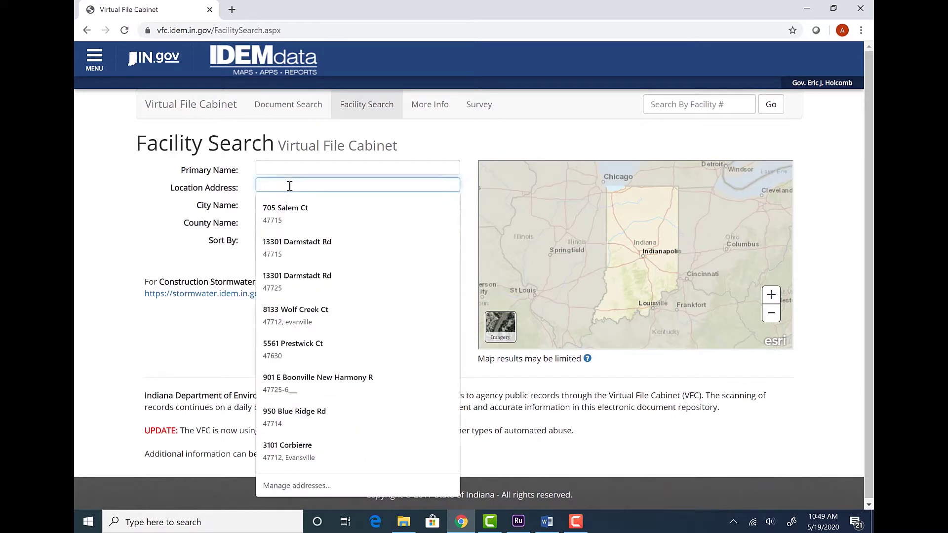
click(111, 215)
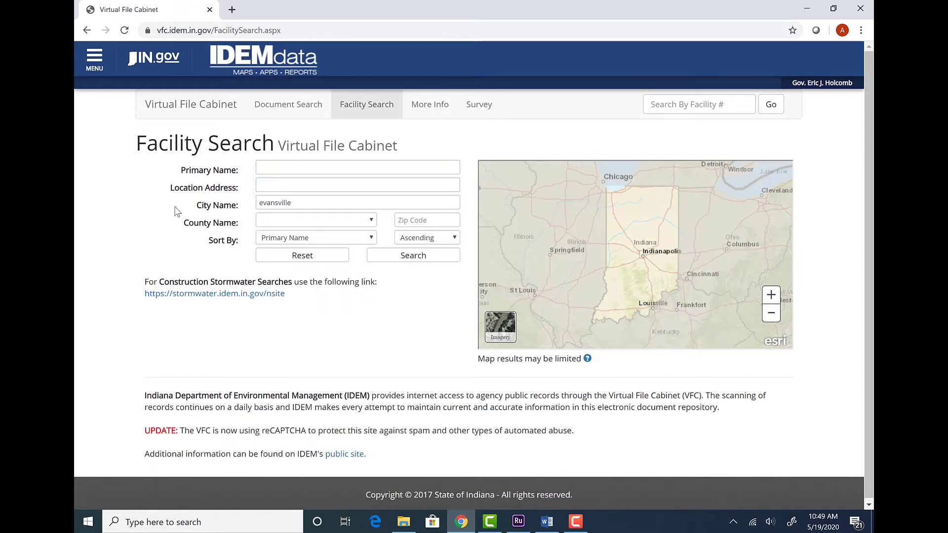
click(267, 187)
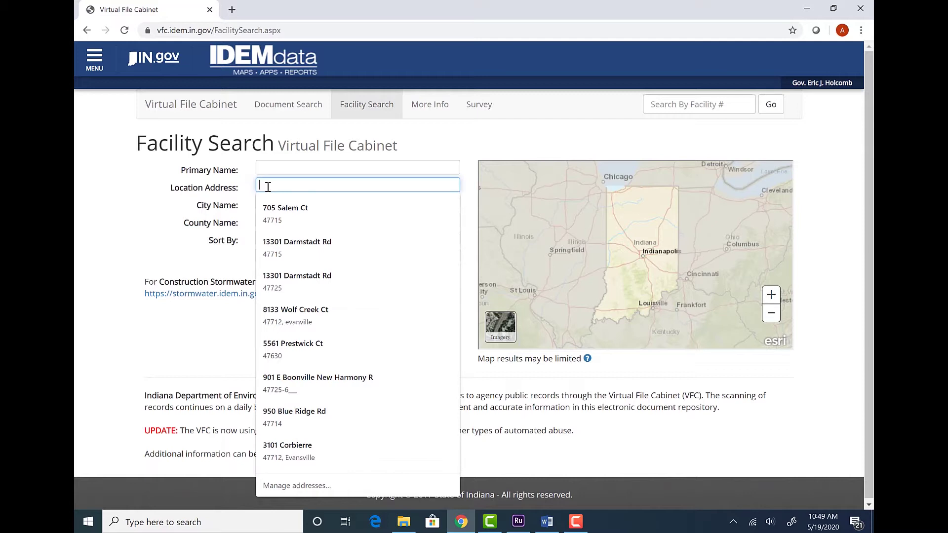
text(lloyd expressway)
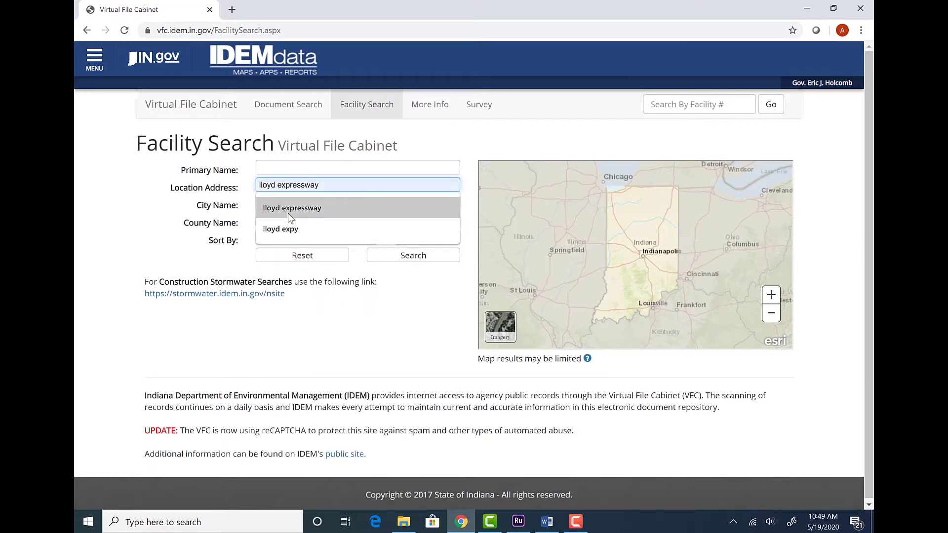
click(288, 208)
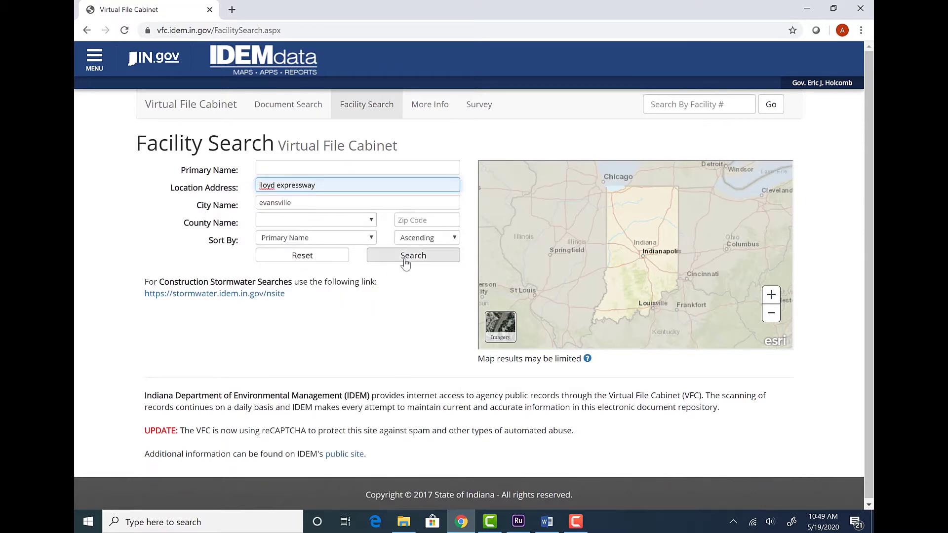
click(403, 258)
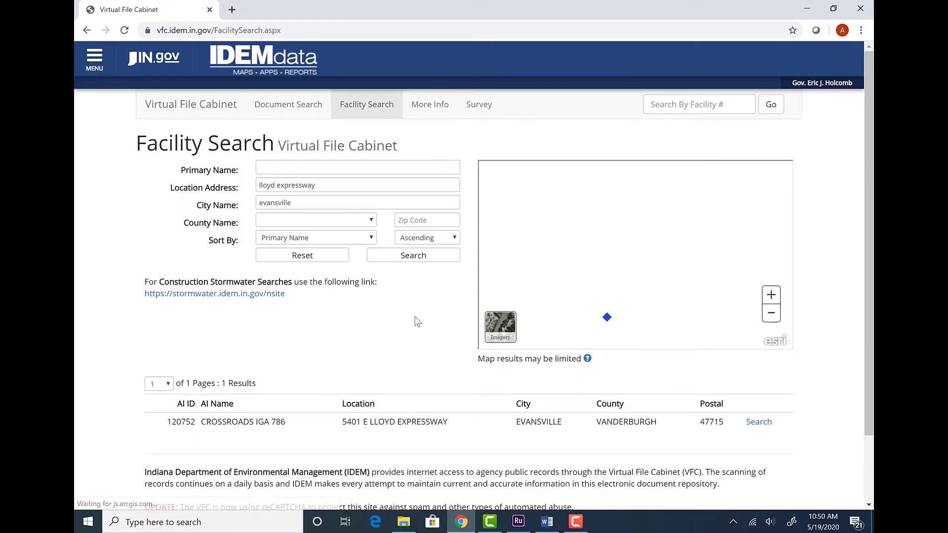
scroll(644, 268, up, 2)
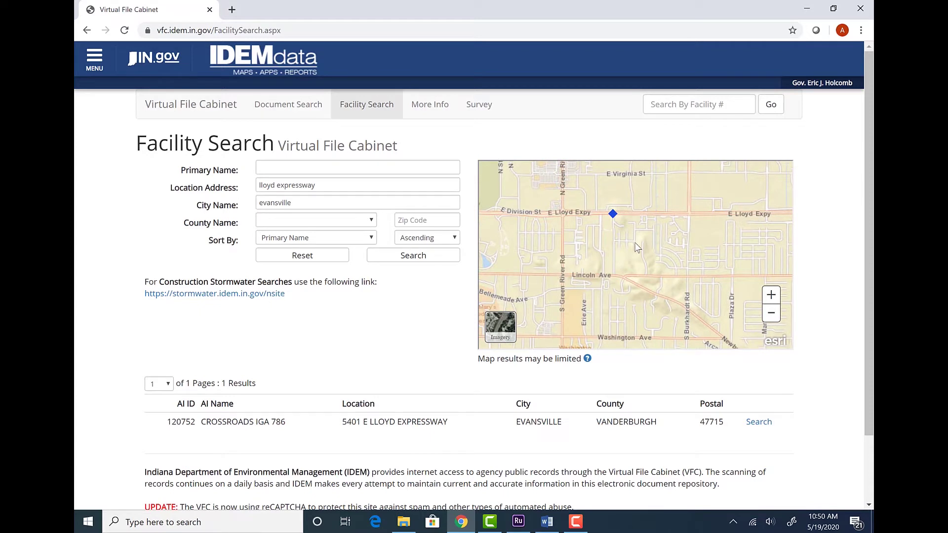
mouse_move(636, 246)
mouse_down()
mouse_move(667, 264)
mouse_move(715, 262)
mouse_up()
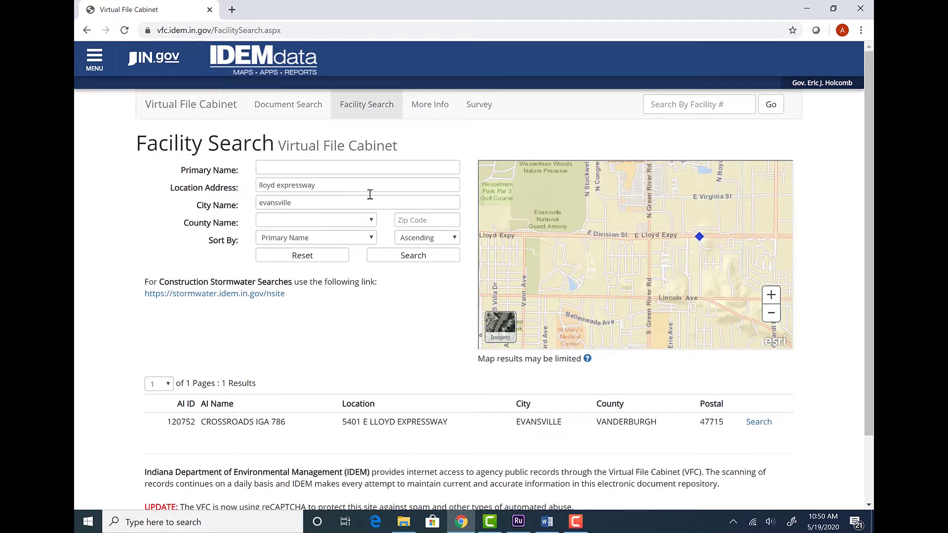
Step: Change the location address to "lloyd expy" and run the facility search again
click(331, 185)
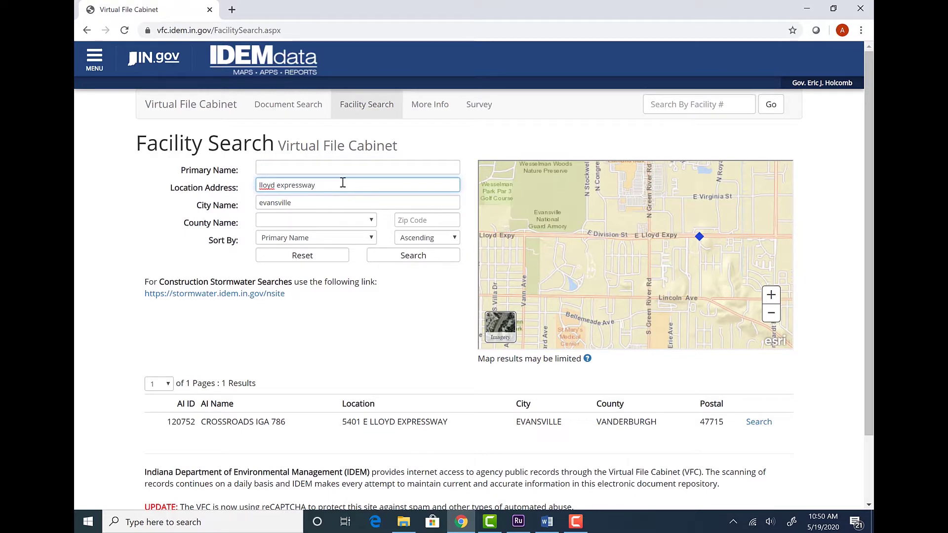
drag(323, 185, 258, 186)
text(lloyd)
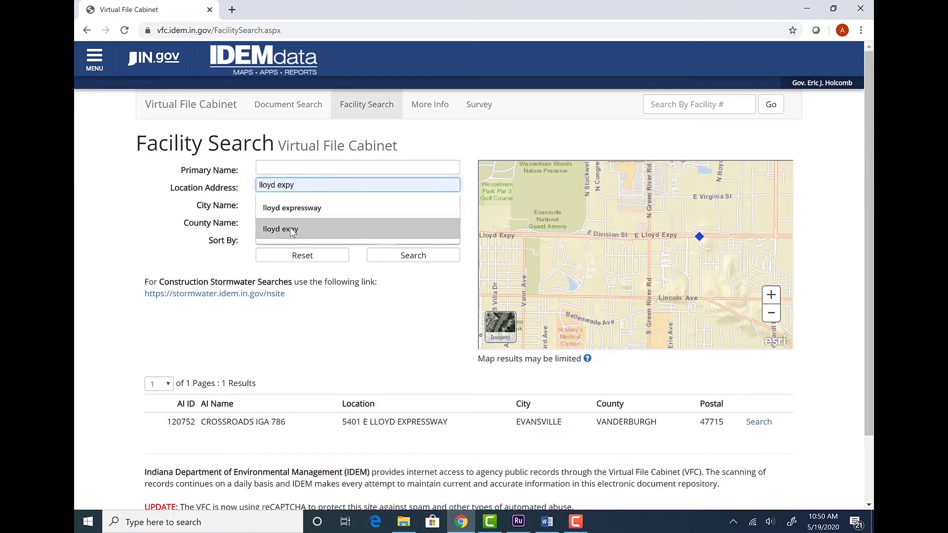
click(289, 228)
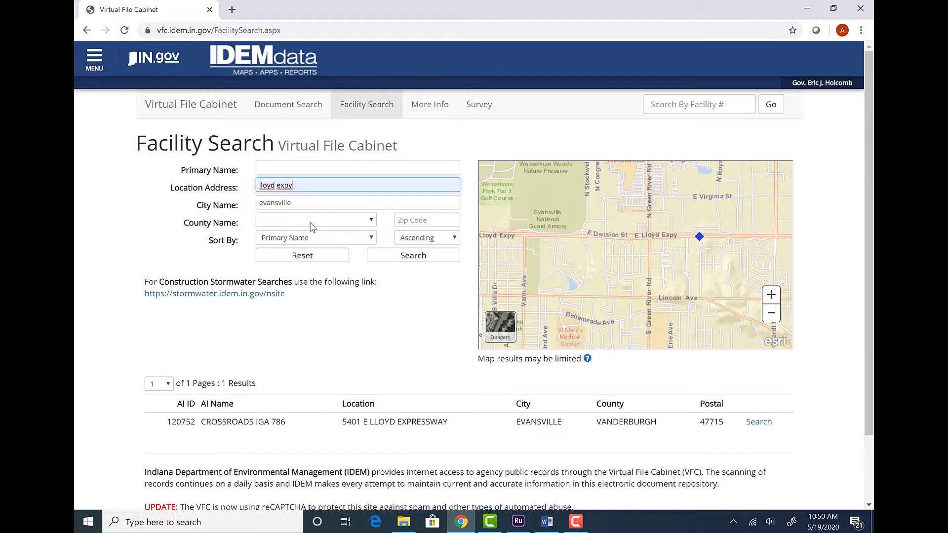
click(395, 256)
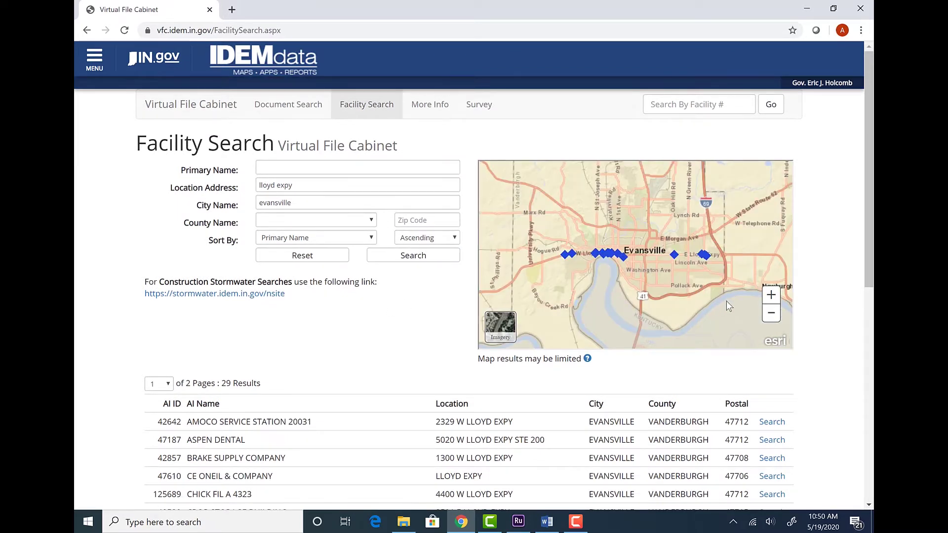
Step: Locate the Crop Storage Building along E Lloyd Expy on the results map and open its facility details
click(303, 186)
click(771, 296)
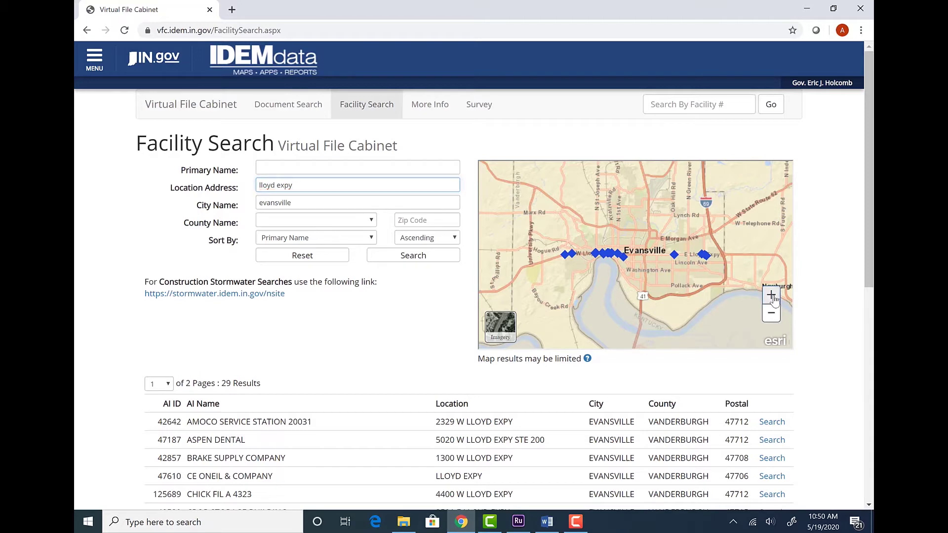
drag(700, 257, 658, 251)
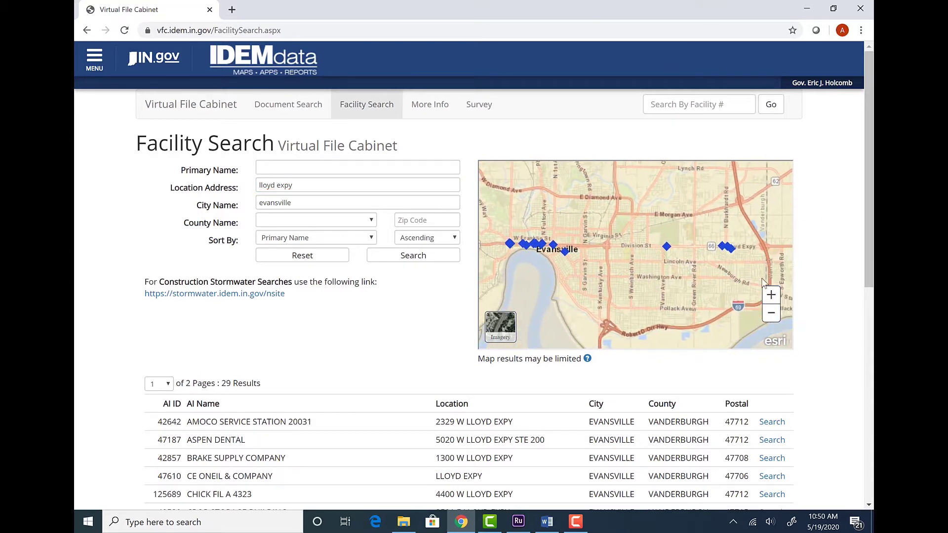
click(771, 296)
click(771, 296)
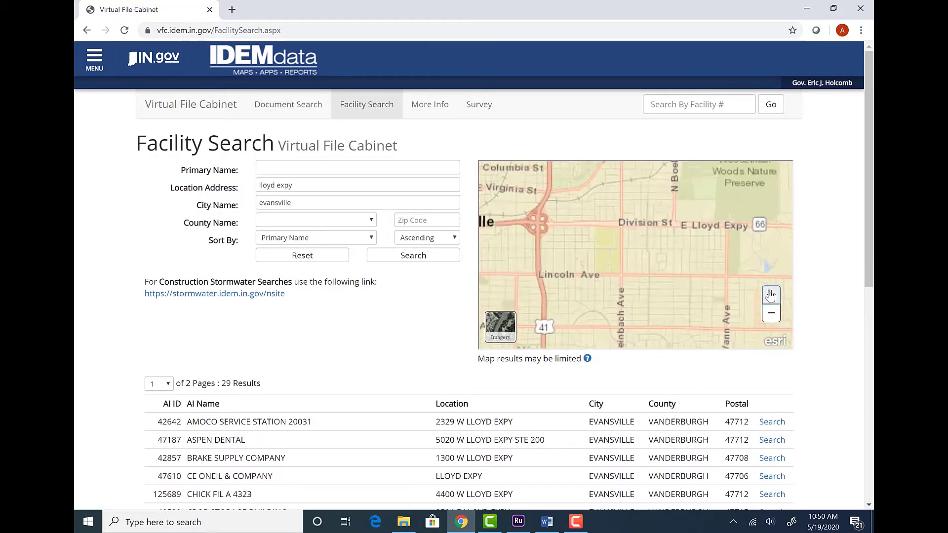
mouse_move(766, 233)
mouse_down()
mouse_move(644, 228)
mouse_move(669, 233)
mouse_up()
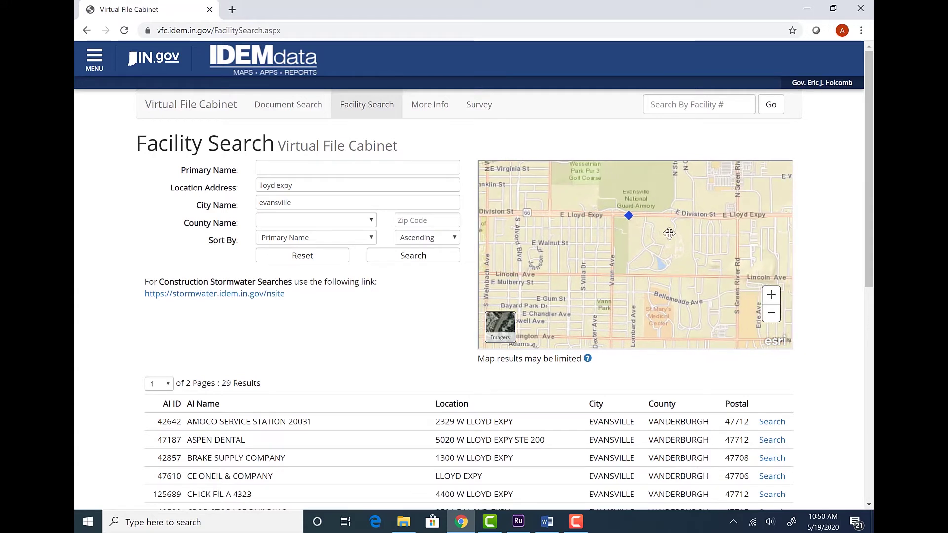
click(628, 218)
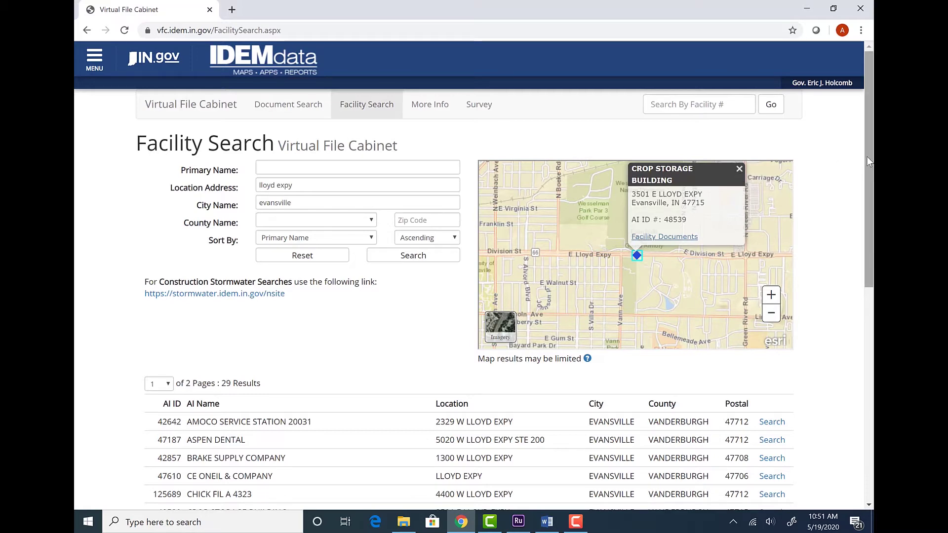
Step: Check the facility documents of the Crop Storage Building and return to its entry in the facility results
drag(867, 157, 871, 196)
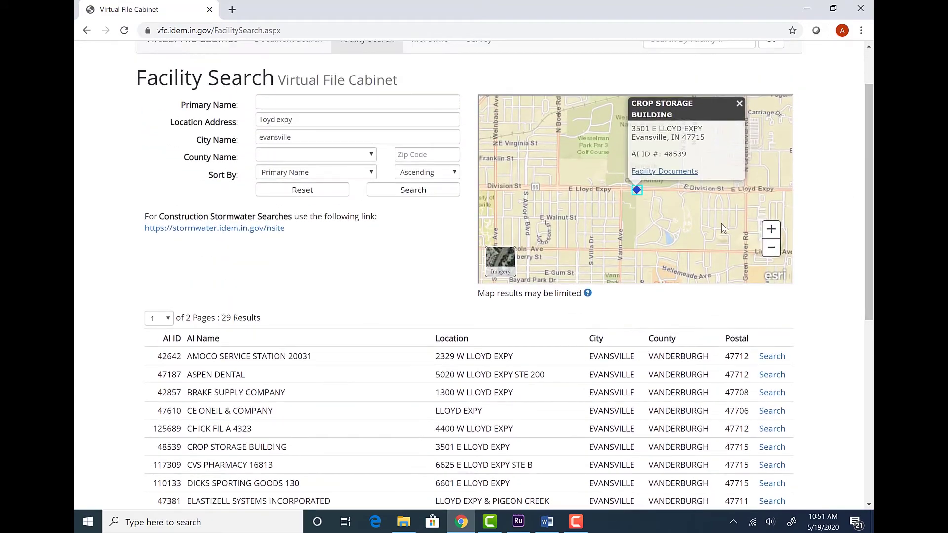
click(664, 176)
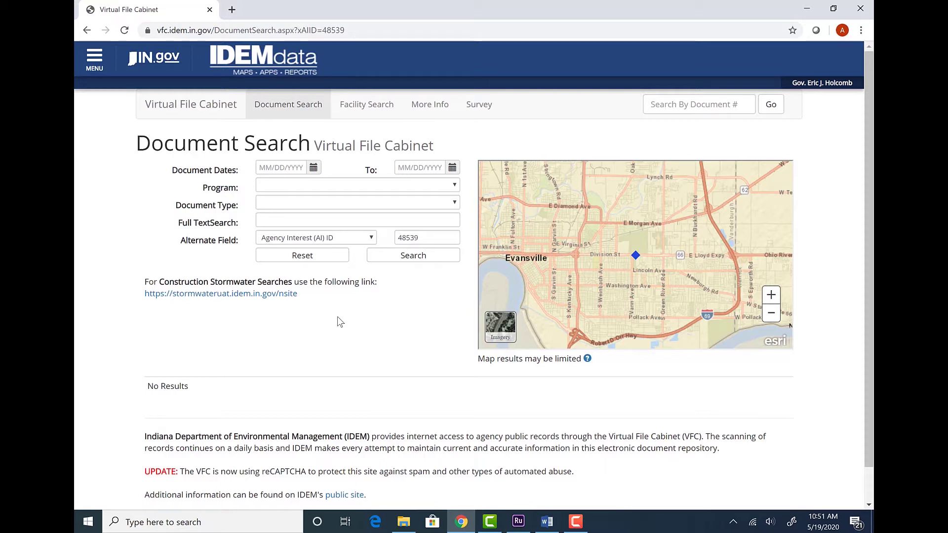
click(87, 30)
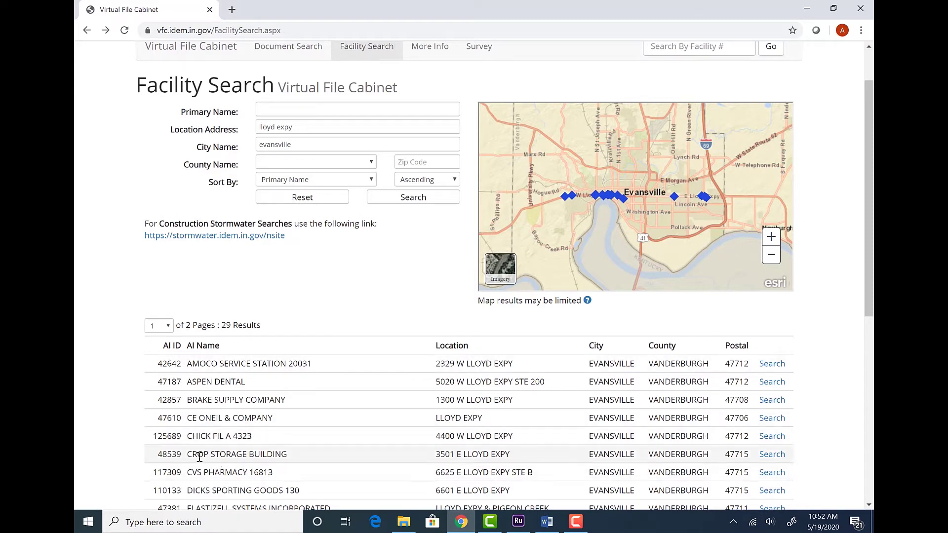
drag(188, 455, 289, 455)
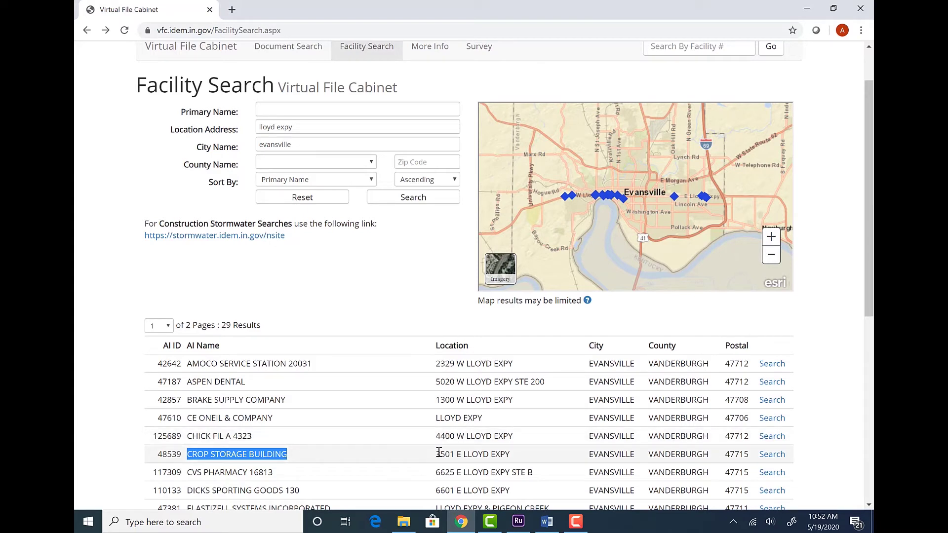
click(316, 455)
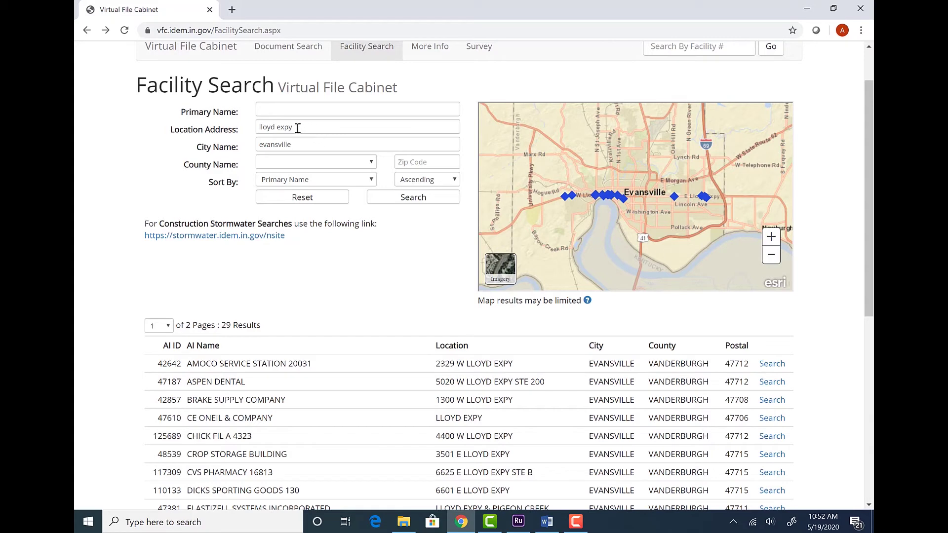
Step: Clear the location address and search for Evansville facilities in zip code 47714
drag(296, 127, 250, 128)
key(BackSpace)
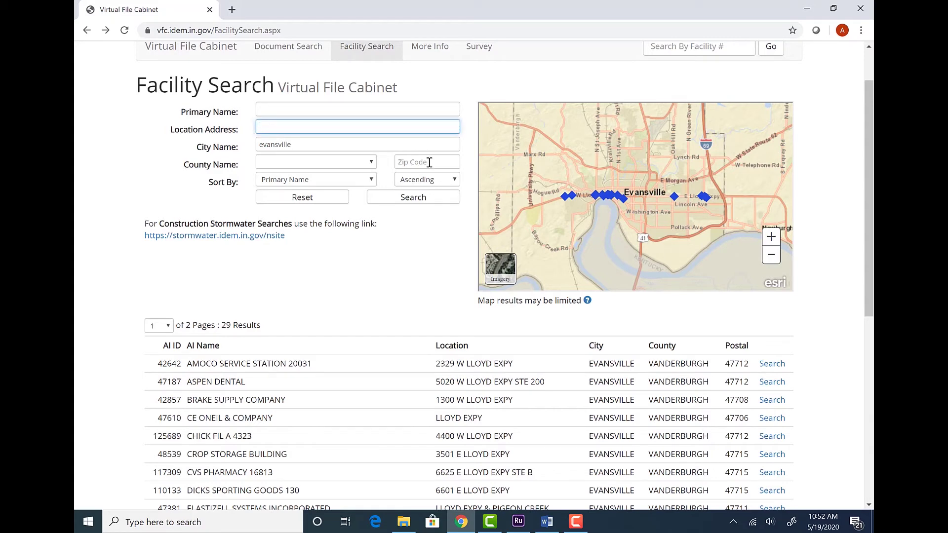
click(429, 162)
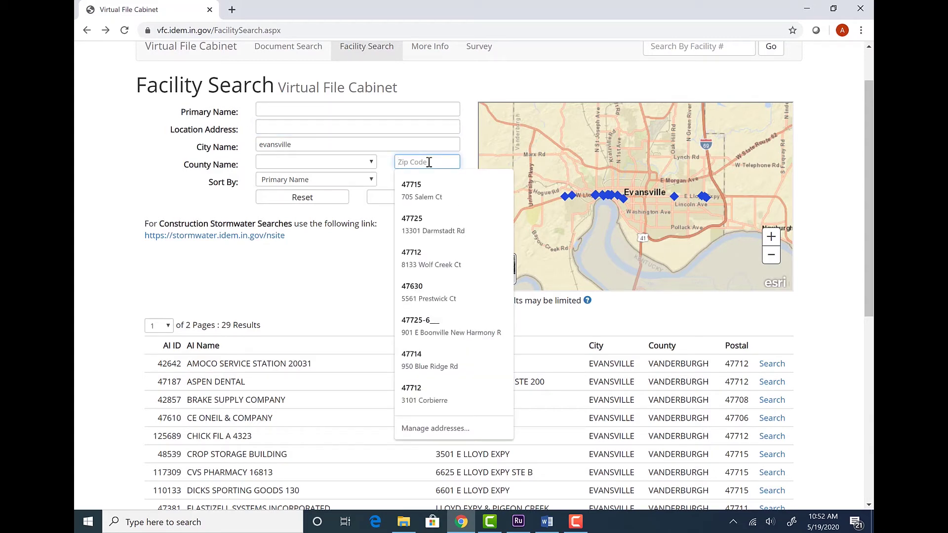
text(4771)
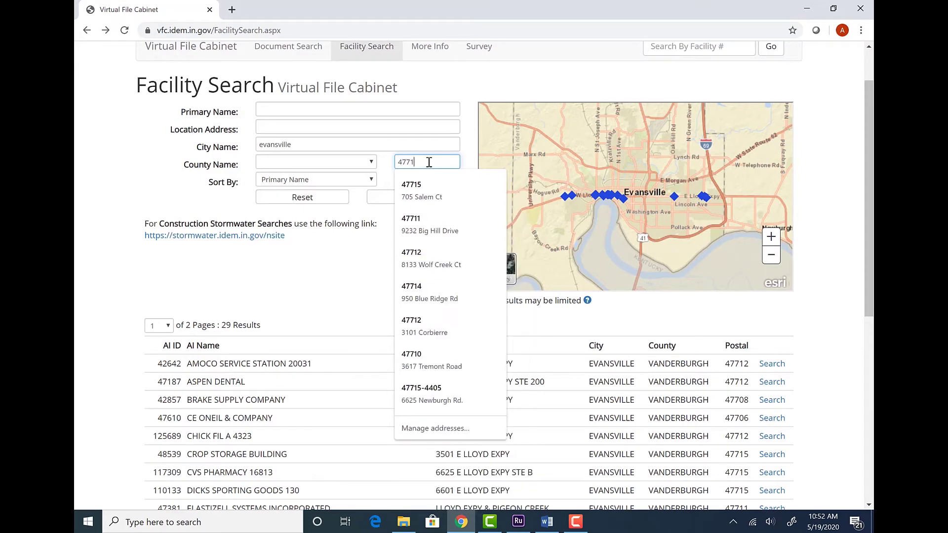
text(4)
key(Return)
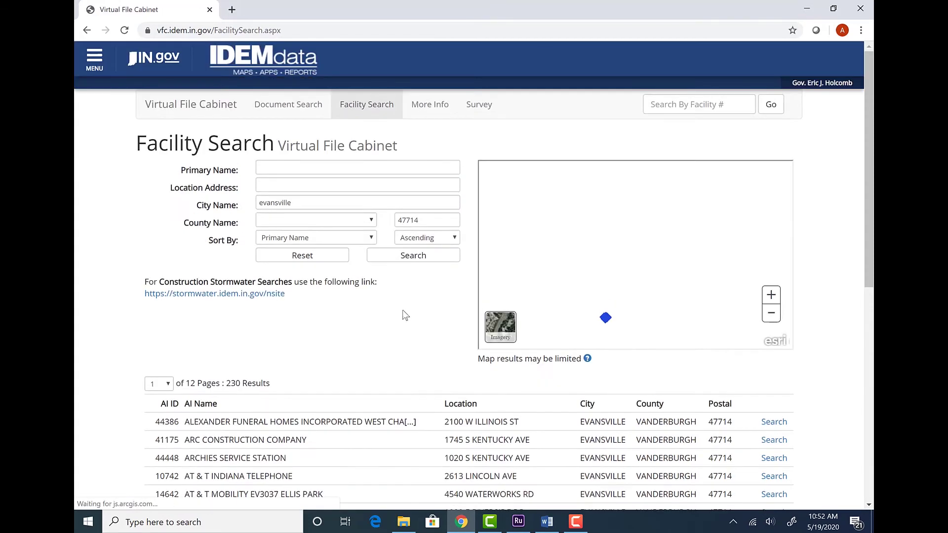
Step: Open the document search for the second Busler Enterprises Incorporated facility on the first page of results
scroll(413, 314, down, 2)
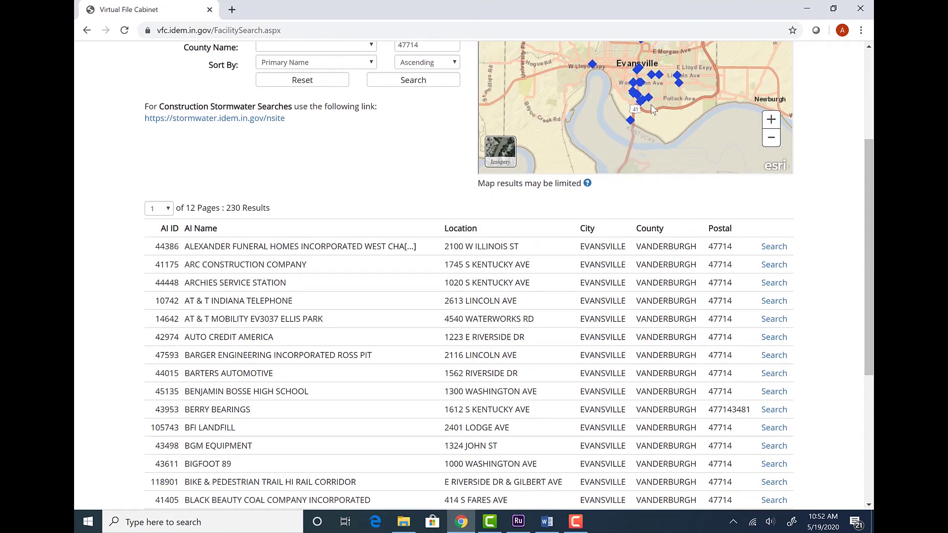
scroll(375, 294, down, 3)
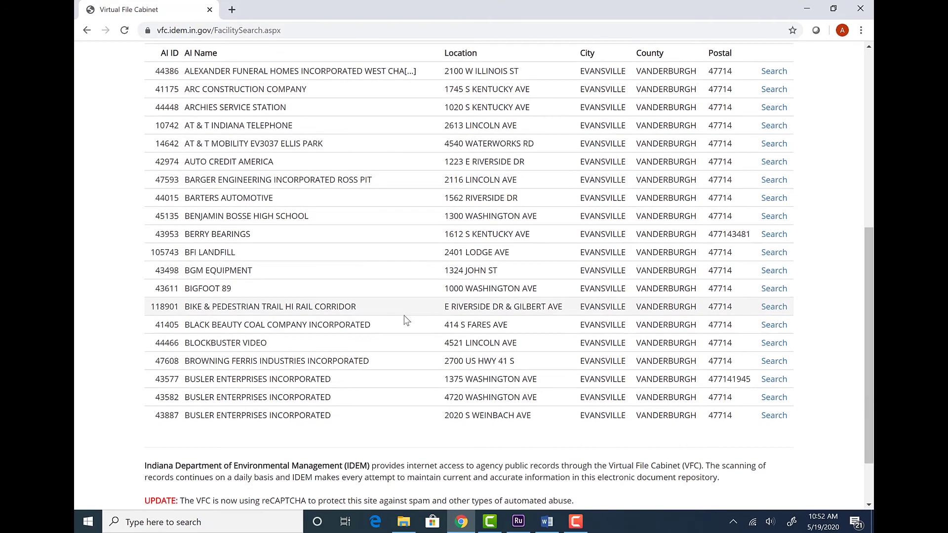
click(773, 397)
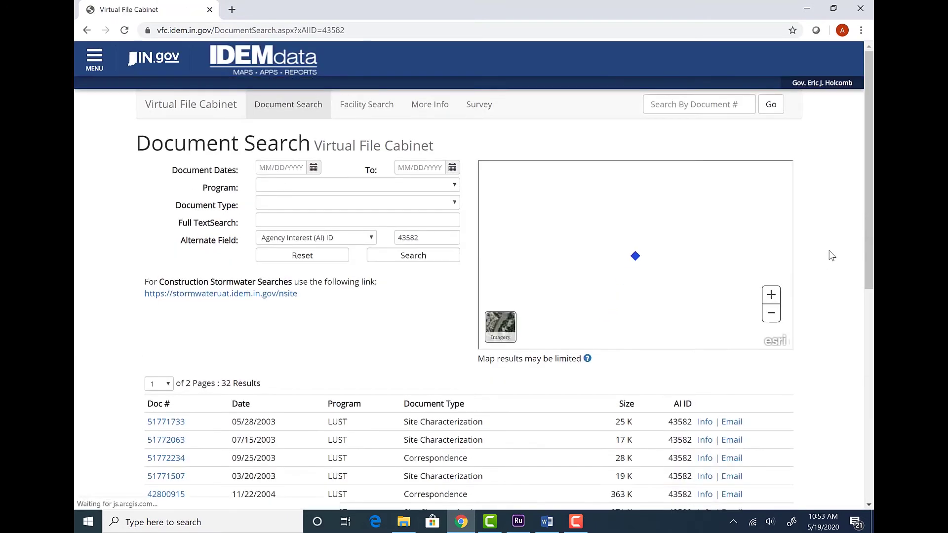
Step: Look through the first page of the facility's document results and open the LUST Site Characterization document dated 05/28/2003
scroll(402, 297, down, 3)
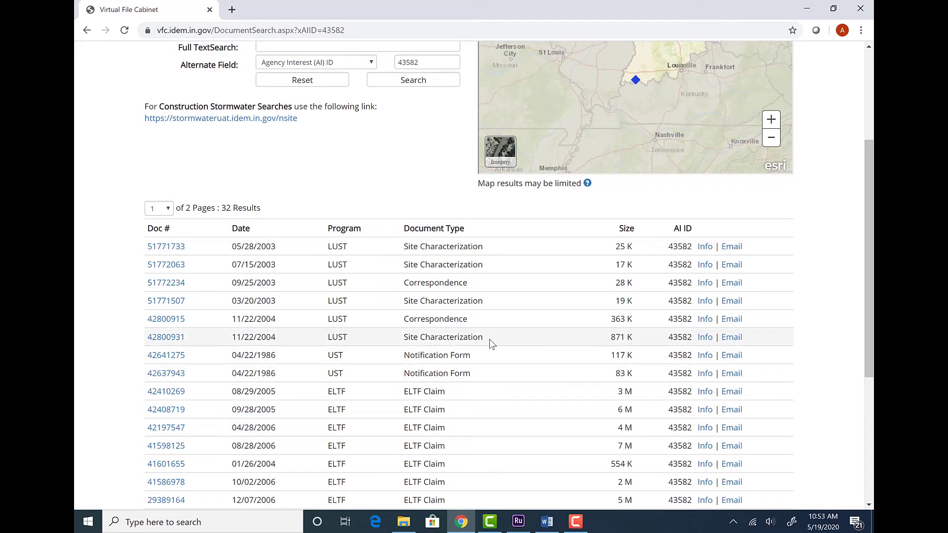
scroll(491, 339, down, 2)
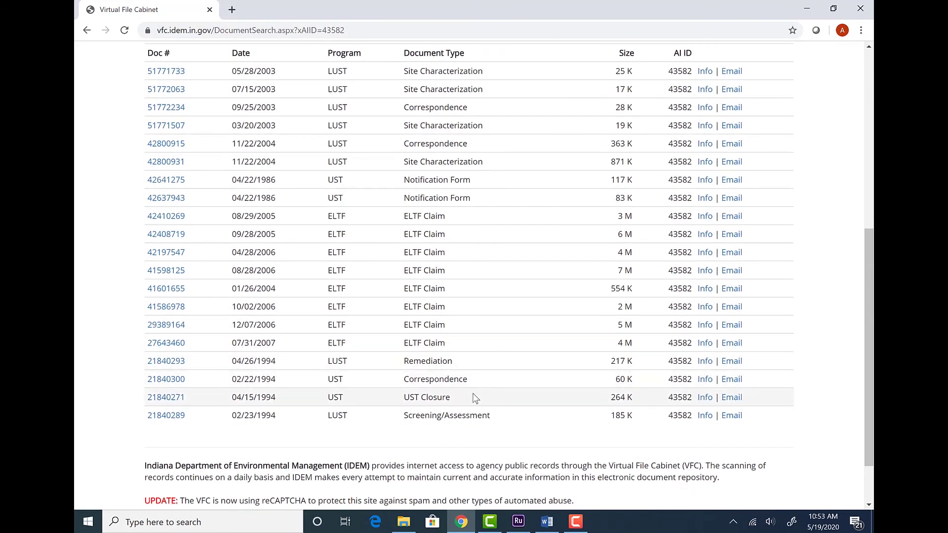
scroll(475, 396, up, 3)
scroll(476, 393, down, 3)
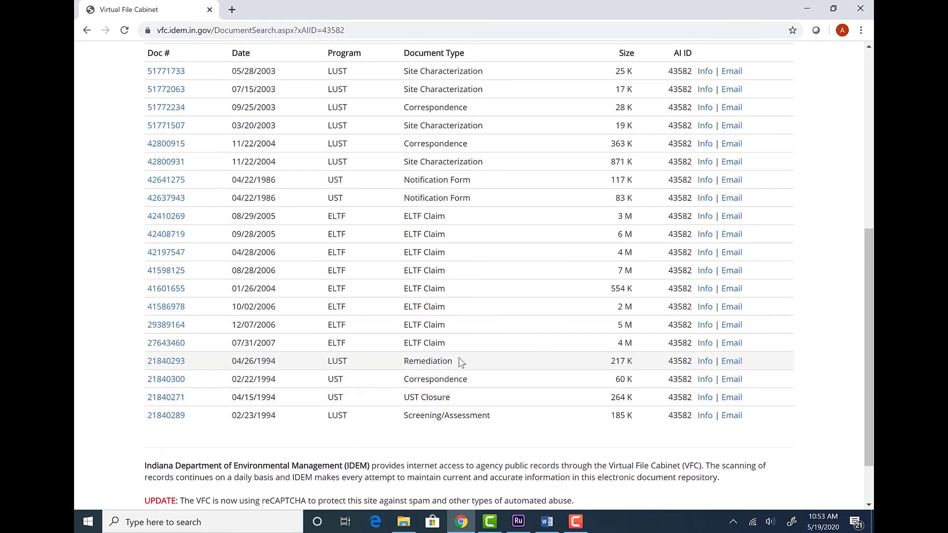
scroll(512, 371, up, 3)
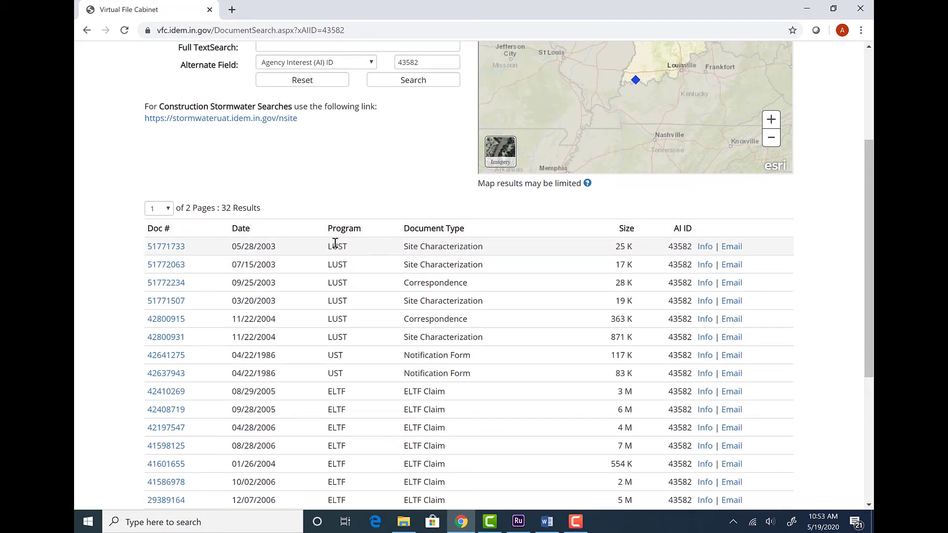
click(166, 246)
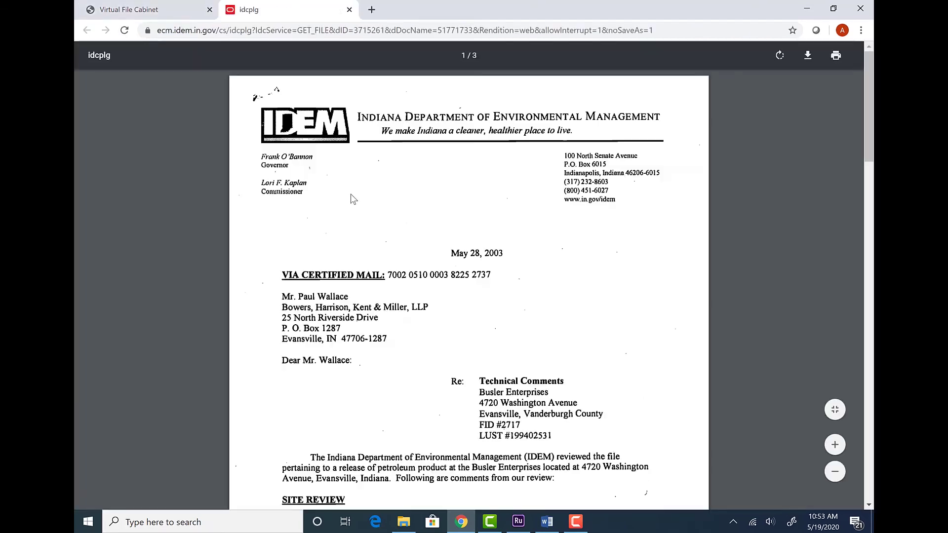
Step: Read the letter's Site Review, Comments and Conclusion sections, then close it and return to the Document Search form
scroll(547, 236, down, 5)
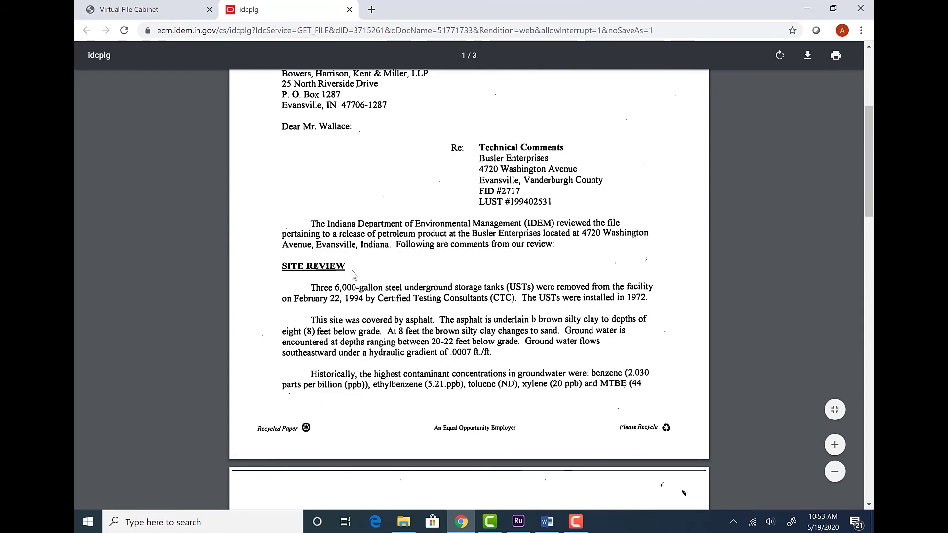
scroll(441, 262, down, 2)
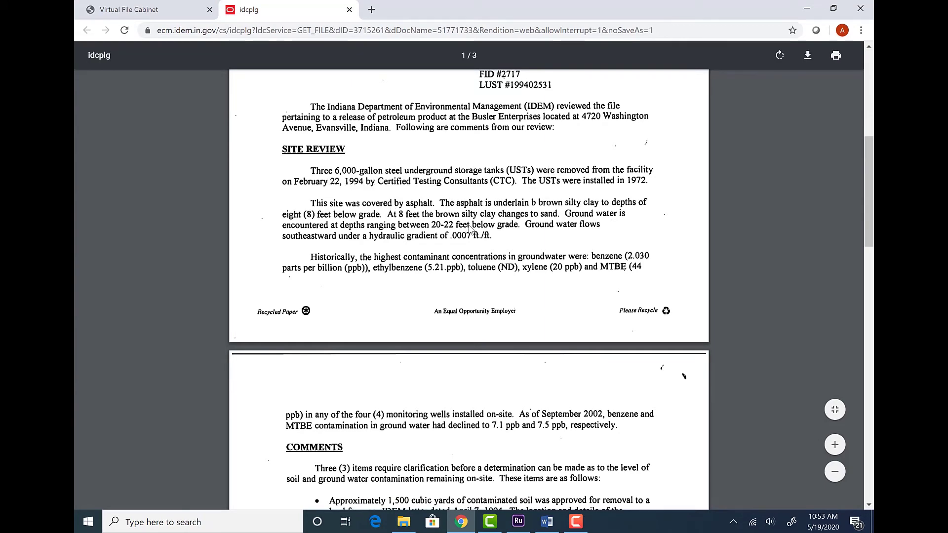
scroll(468, 230, down, 1)
scroll(467, 232, down, 1)
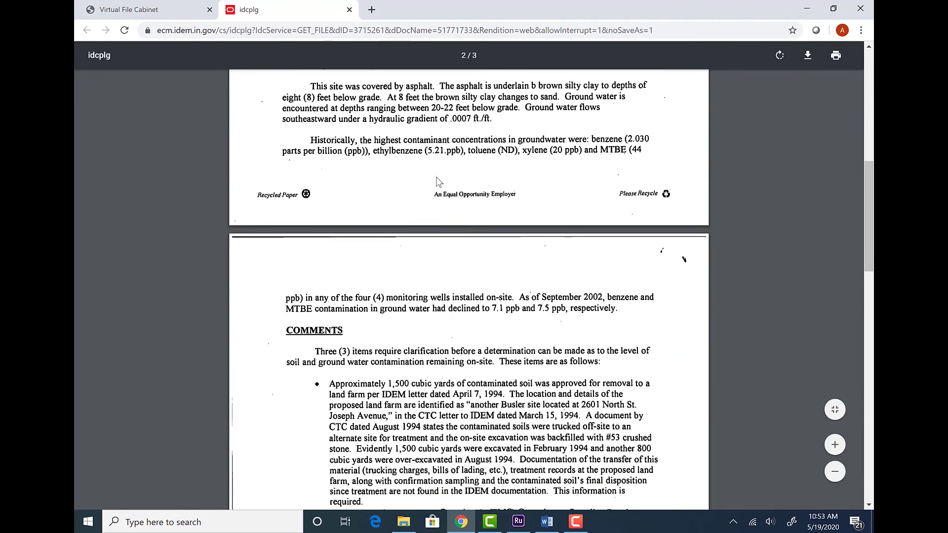
scroll(466, 211, down, 3)
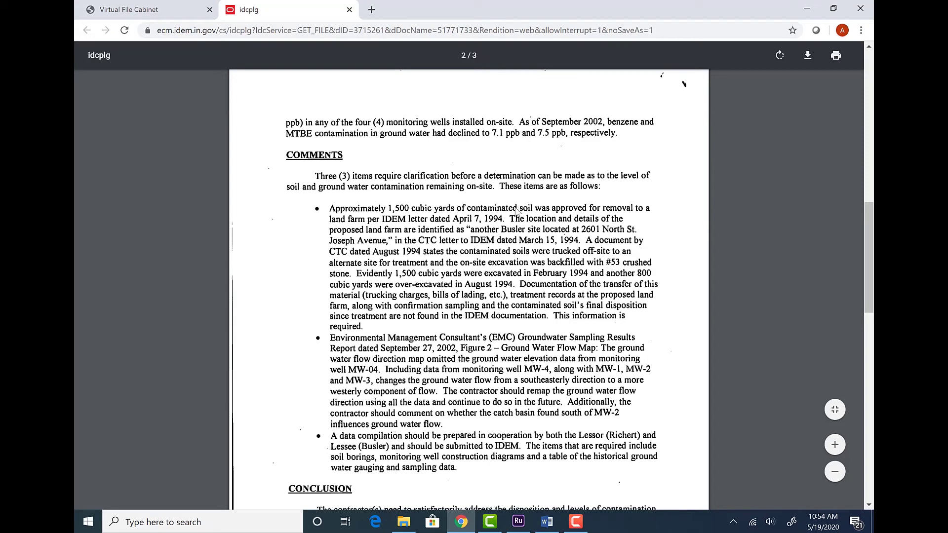
scroll(511, 220, down, 4)
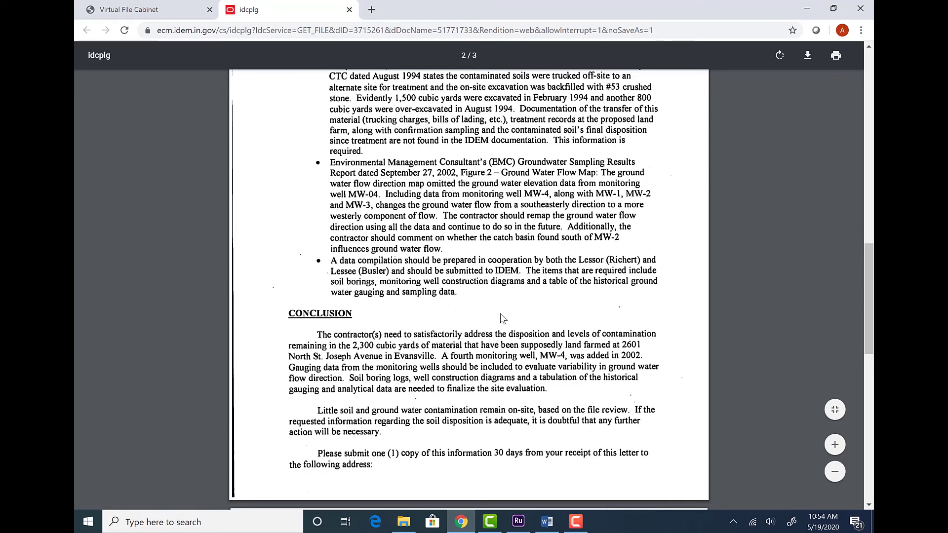
scroll(496, 318, down, 1)
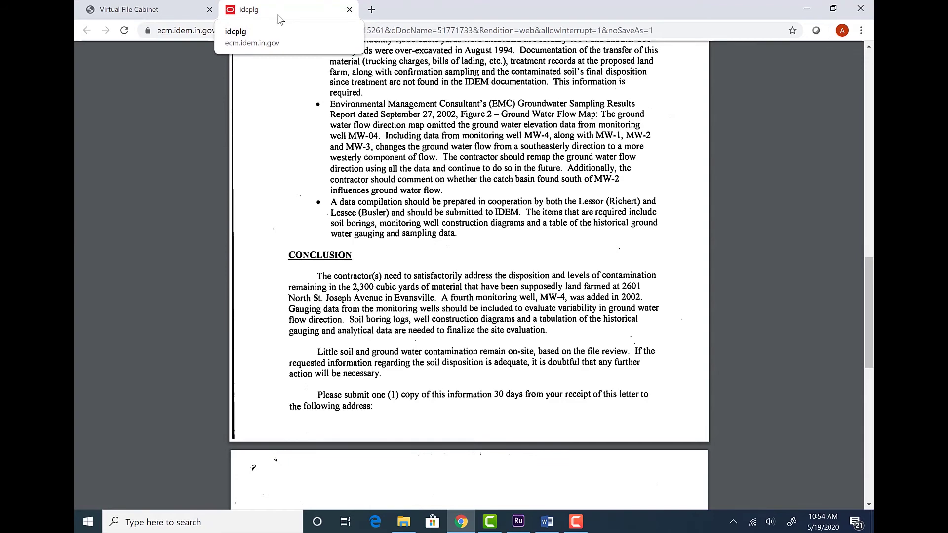
click(349, 10)
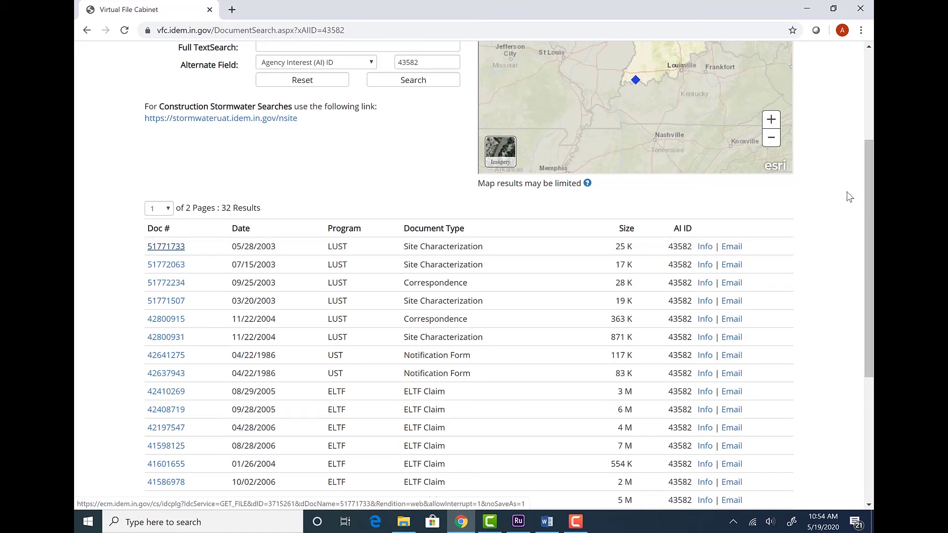
drag(867, 202, 868, 135)
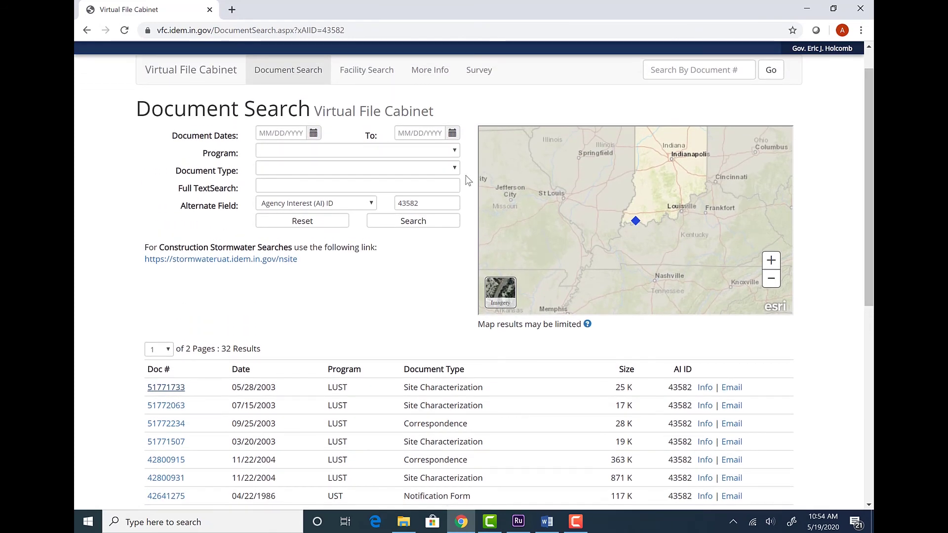